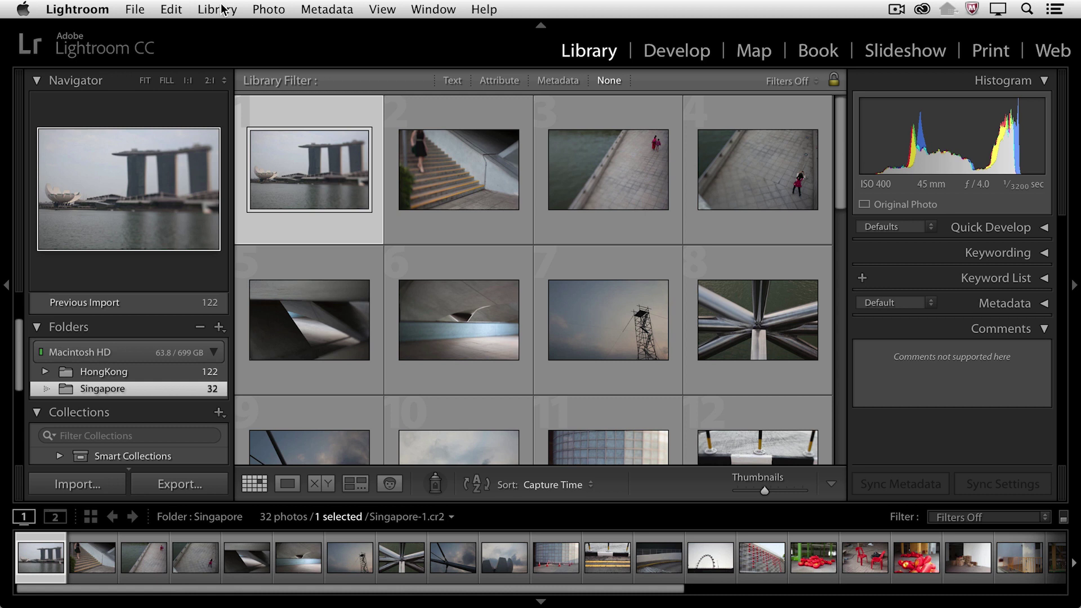
- Rename the selected photo as Custom Name - Sequence with custom name text, editing that template
{"action": "left_click", "coordinate": [224, 10]}
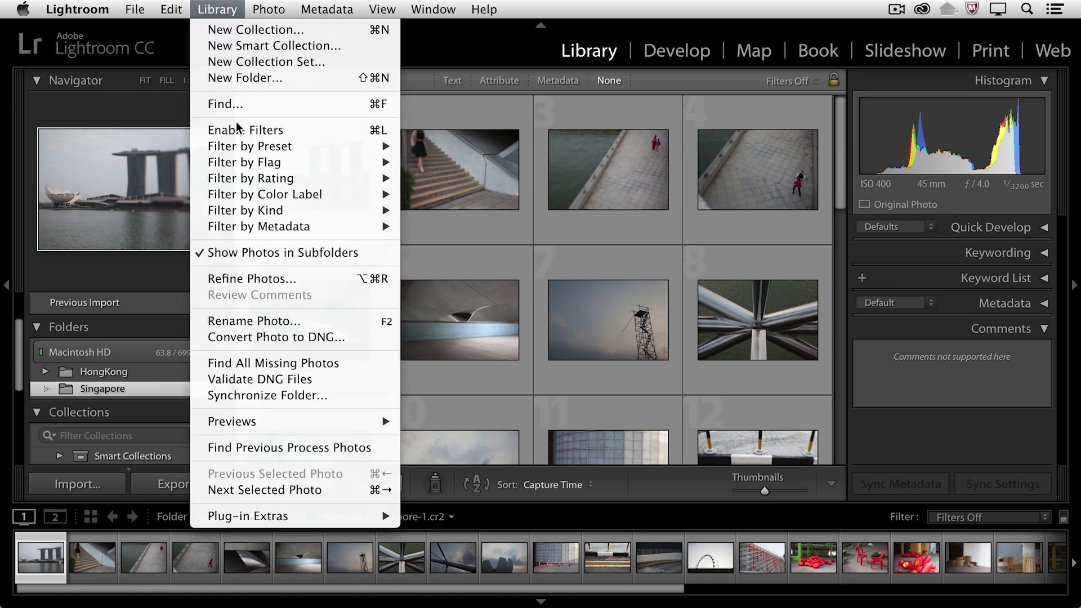
{"action": "left_click", "coordinate": [271, 321]}
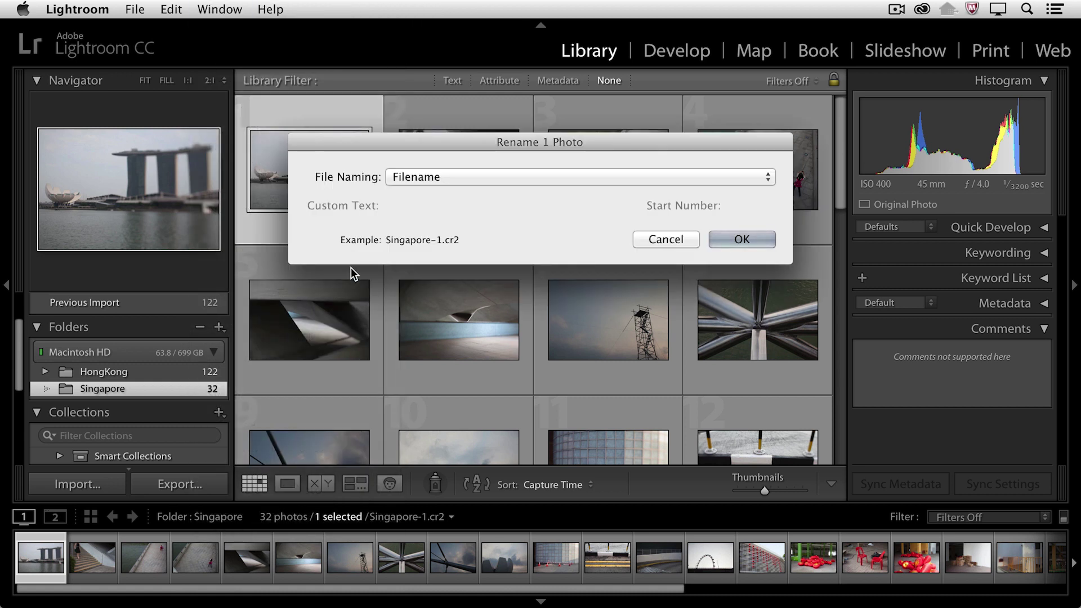
{"action": "left_click", "coordinate": [460, 177]}
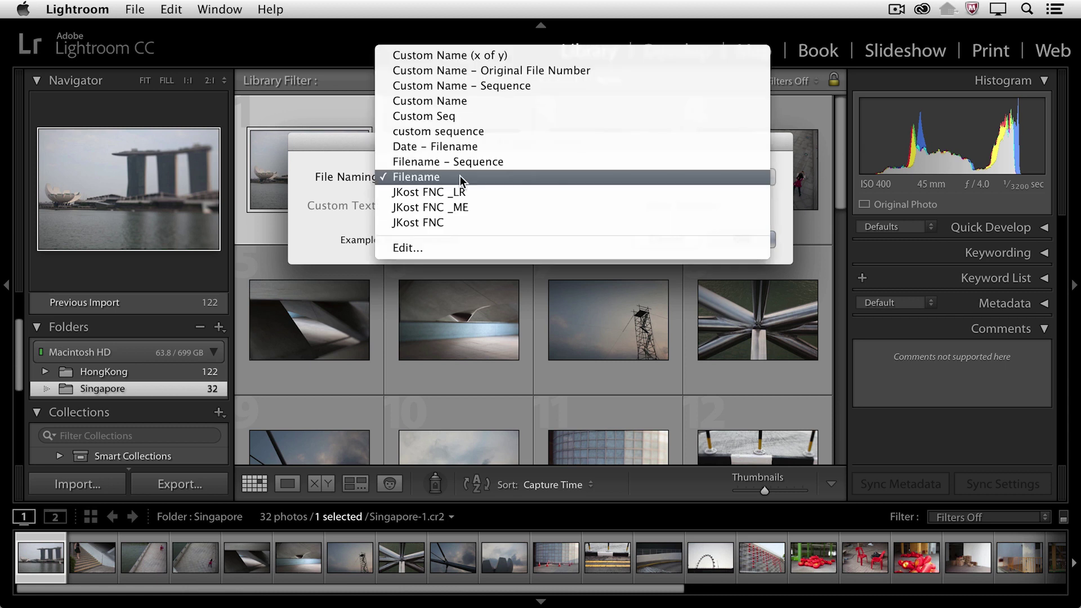
{"action": "left_click", "coordinate": [451, 86]}
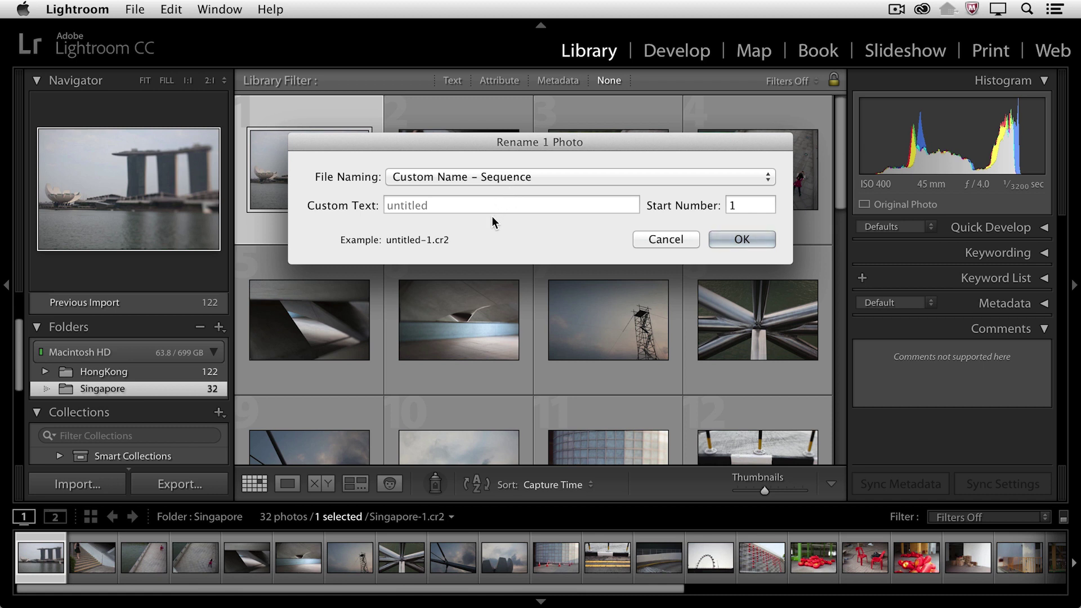
{"action": "left_click", "coordinate": [430, 204]}
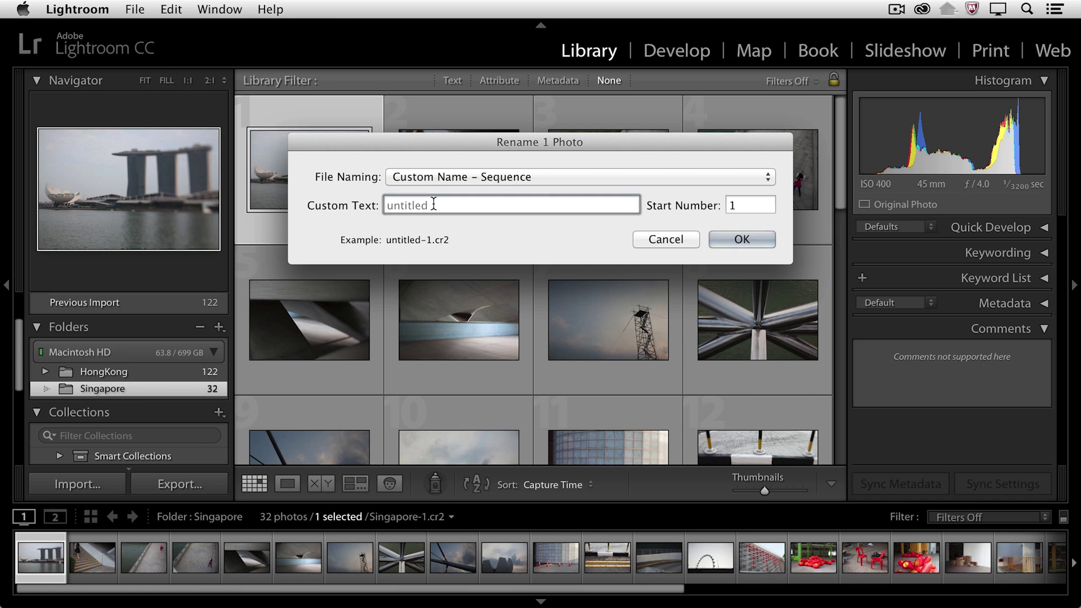
{"action": "type", "text": "Smith"}
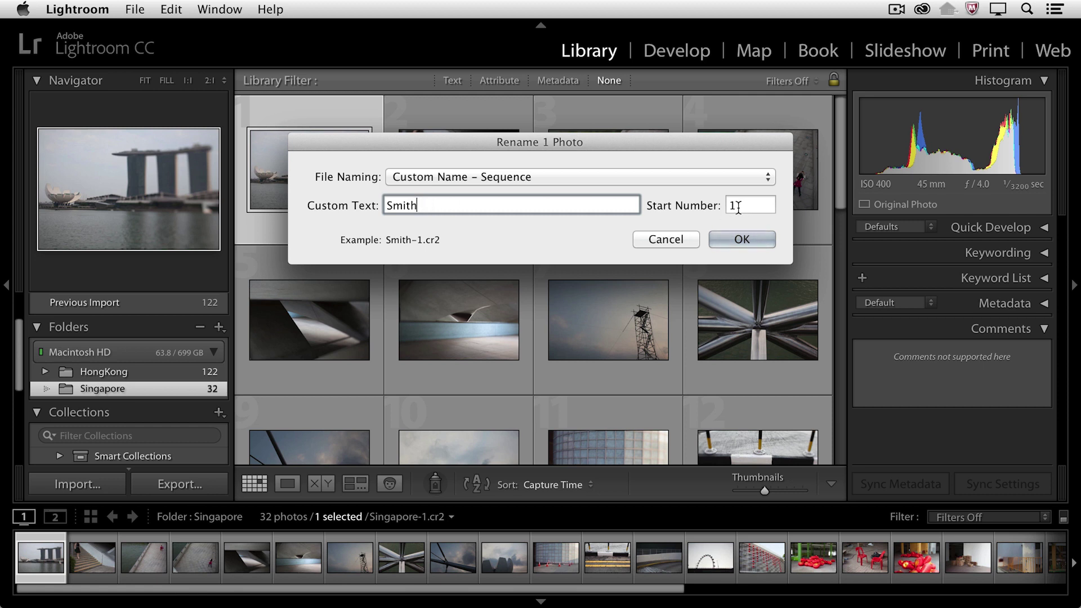
{"action": "left_click", "coordinate": [620, 174]}
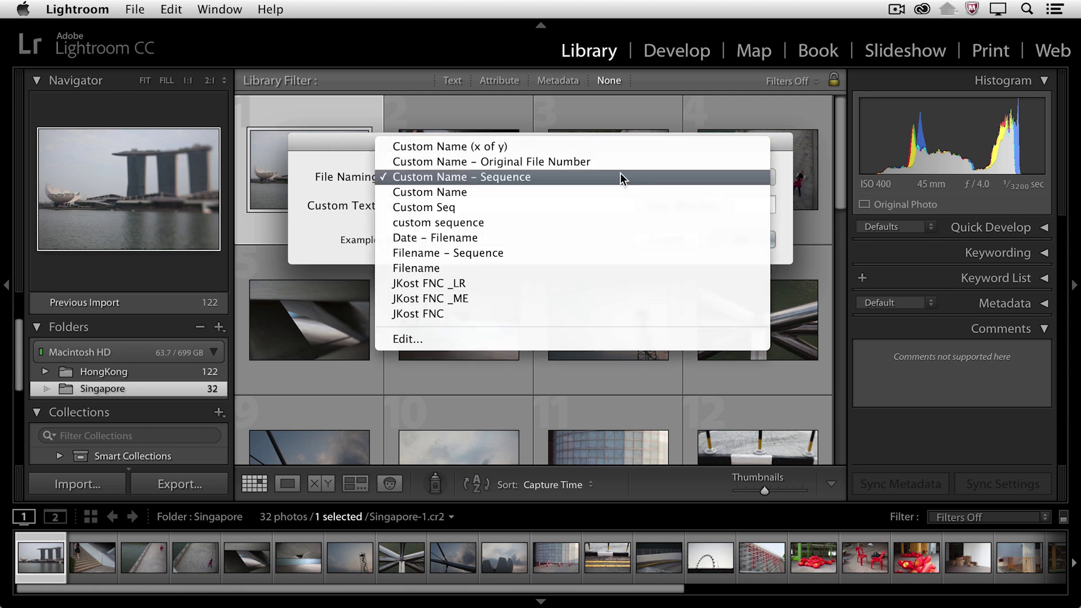
{"action": "left_click", "coordinate": [620, 344]}
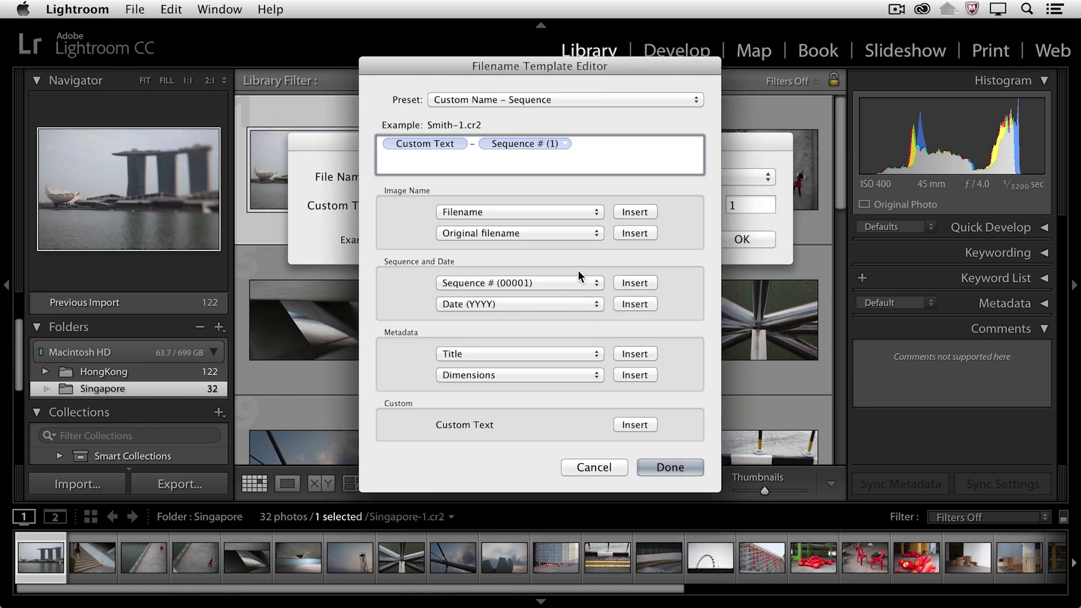
- Replace the template with Kost_, Date (YYYY), an underscore and Sequence # (00001)
{"action": "key", "text": "BackSpace"}
{"action": "key", "text": "BackSpace"}
{"action": "key", "text": "BackSpace"}
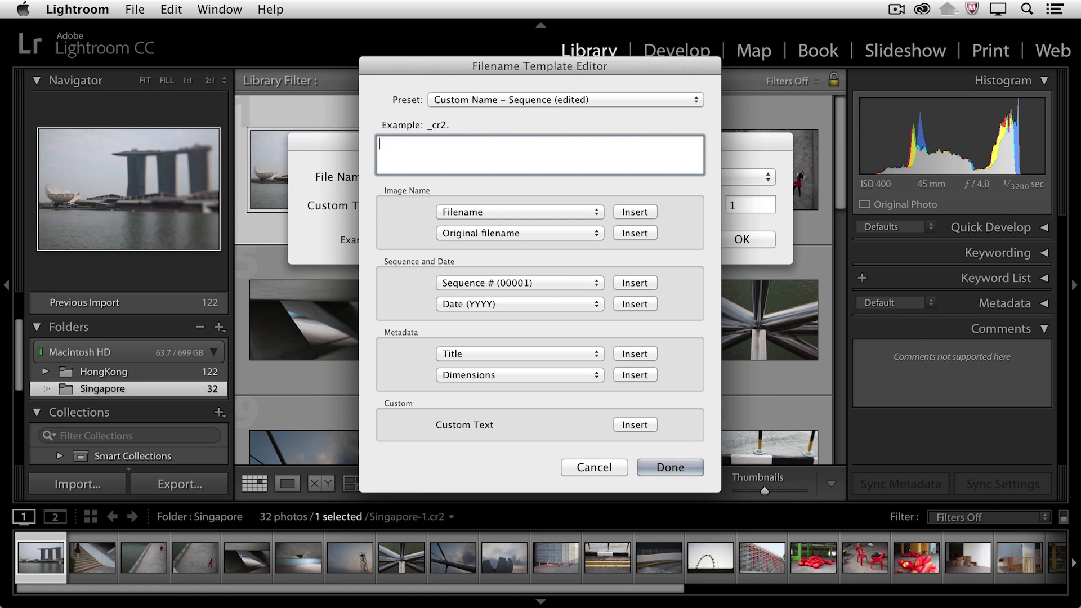
{"action": "type", "text": "Kost_"}
{"action": "left_click", "coordinate": [490, 303]}
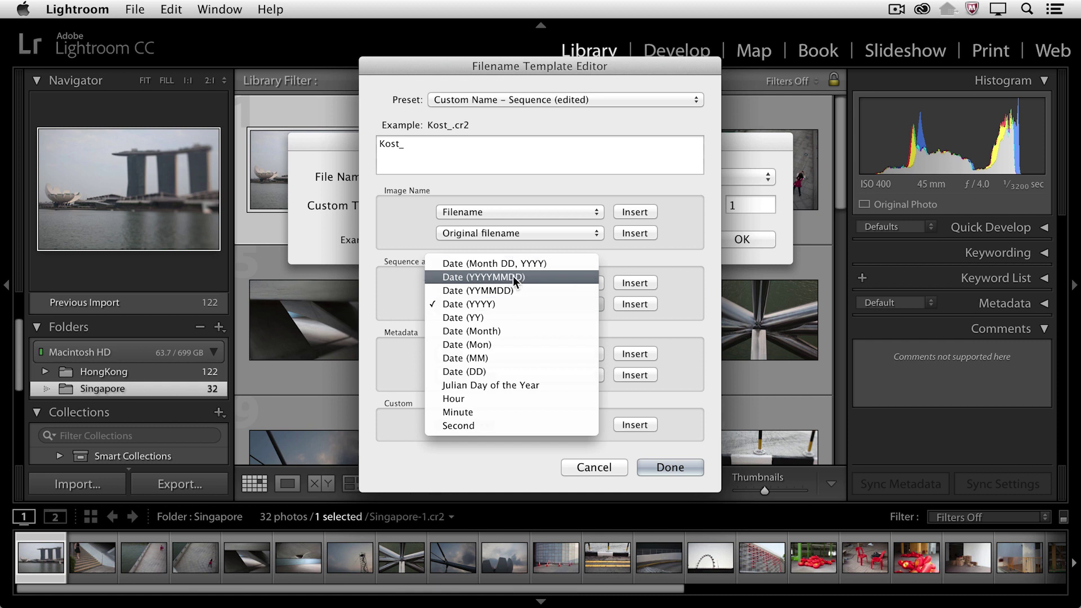
{"action": "left_click", "coordinate": [511, 304]}
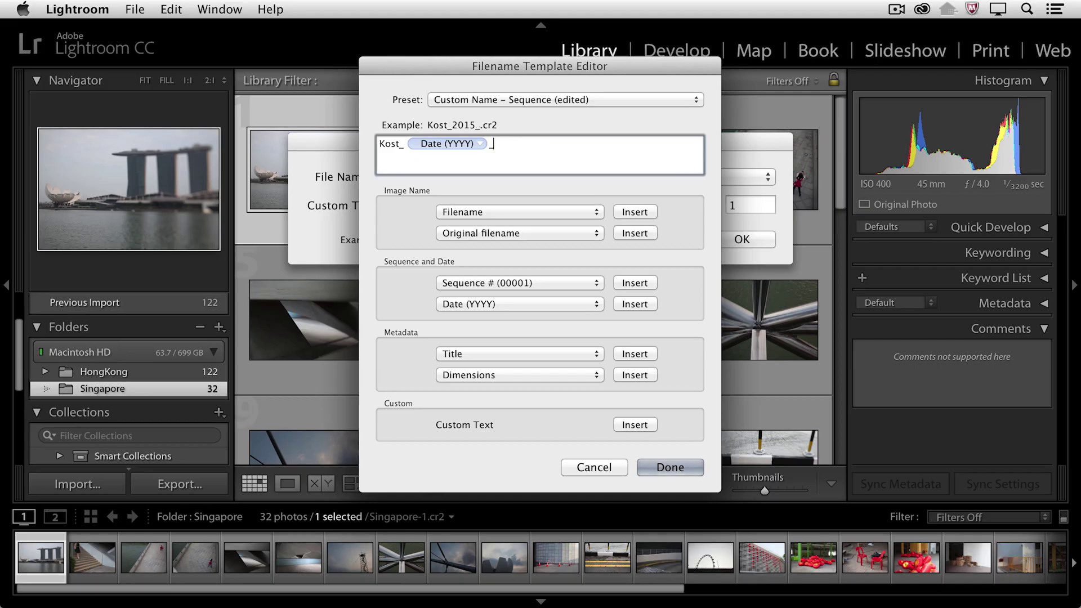
{"action": "left_click", "coordinate": [512, 282]}
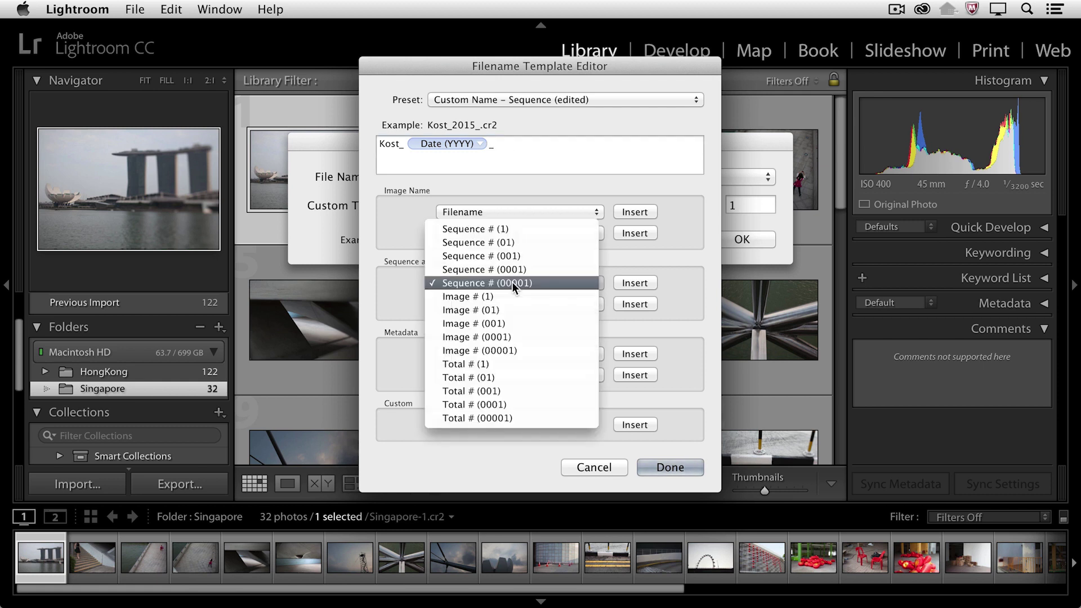
{"action": "left_click", "coordinate": [511, 282]}
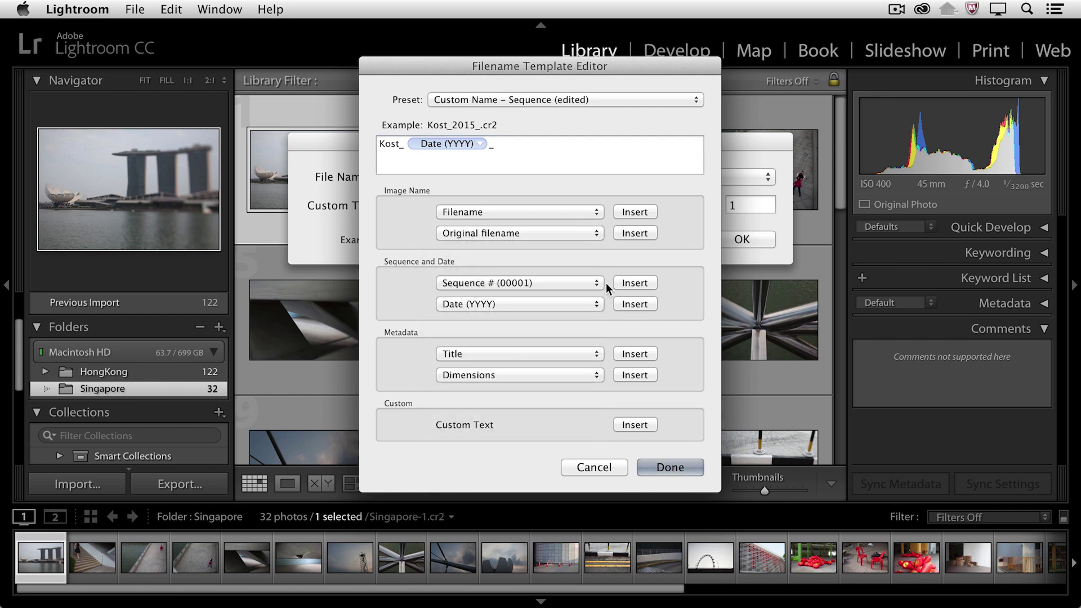
{"action": "left_click", "coordinate": [627, 282]}
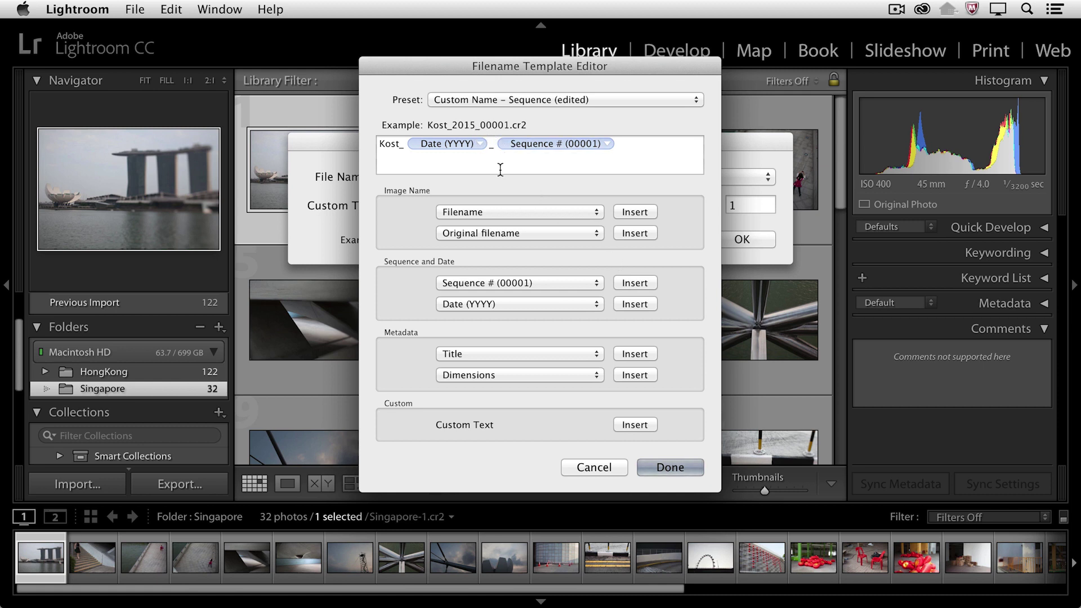
{"action": "left_click", "coordinate": [498, 99]}
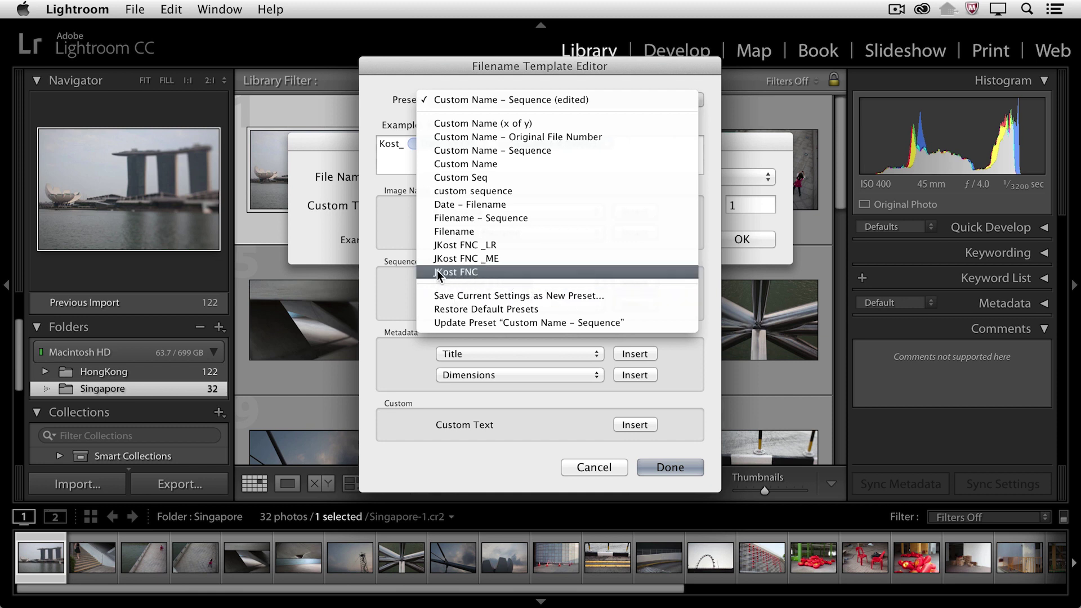
- Load the saved JKost FNC preset in the Filename Template Editor
{"action": "left_click", "coordinate": [468, 273]}
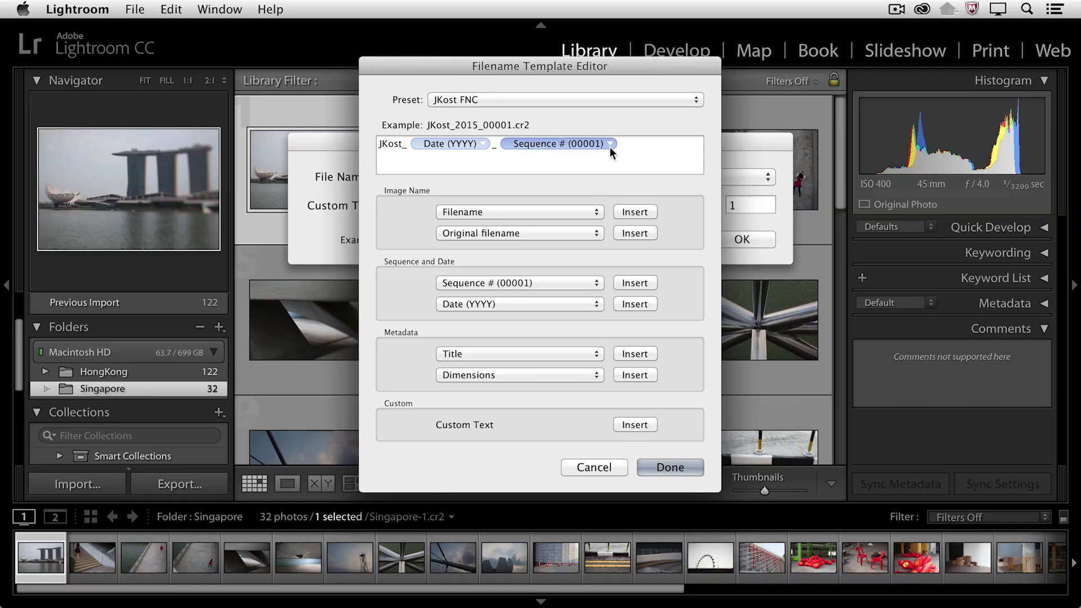
{"action": "left_click", "coordinate": [643, 147]}
- Make the template the original Filename token followed by the text _ME
{"action": "key", "text": "BackSpace"}
{"action": "key", "text": "BackSpace"}
{"action": "key", "text": "BackSpace"}
{"action": "key", "text": "BackSpace"}
{"action": "key", "text": "BackSpace"}
{"action": "key", "text": "BackSpace"}
{"action": "key", "text": "BackSpace"}
{"action": "key", "text": "BackSpace"}
{"action": "key", "text": "BackSpace"}
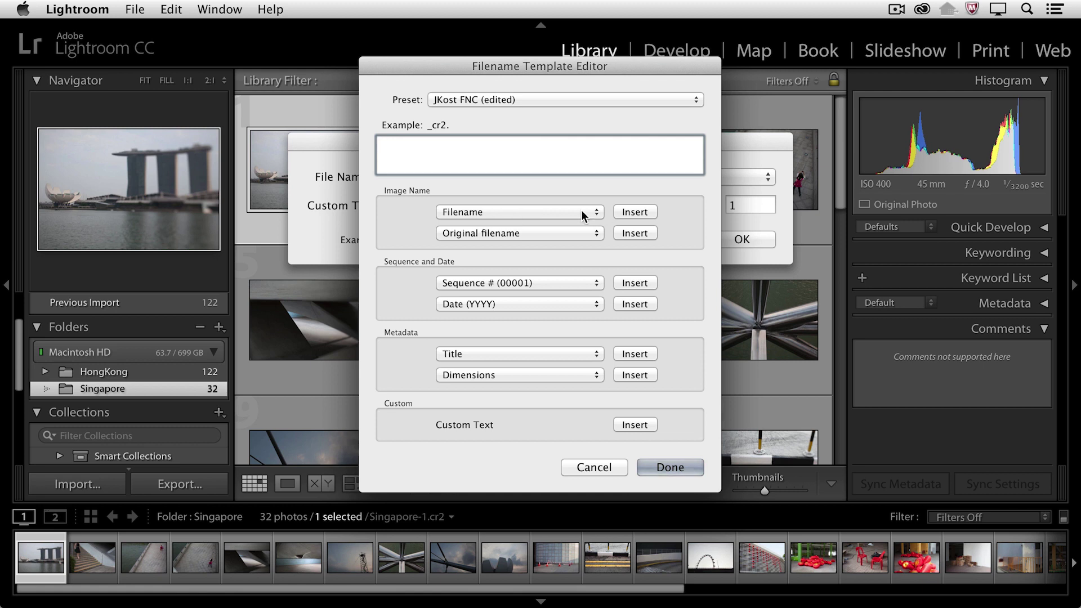
{"action": "left_click", "coordinate": [630, 212]}
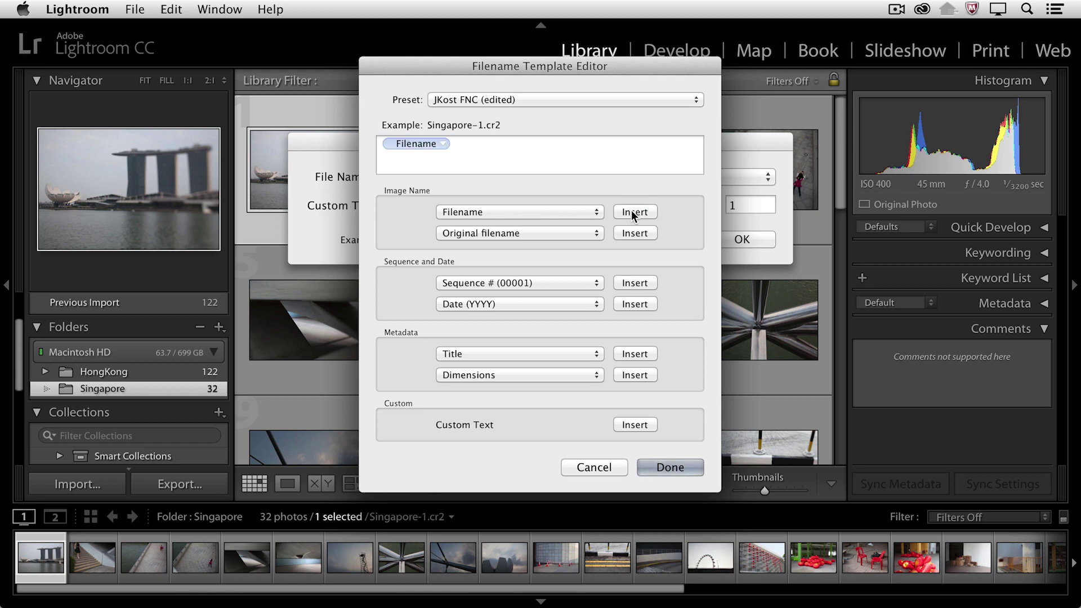
{"action": "left_click", "coordinate": [477, 144]}
{"action": "type", "text": "_"}
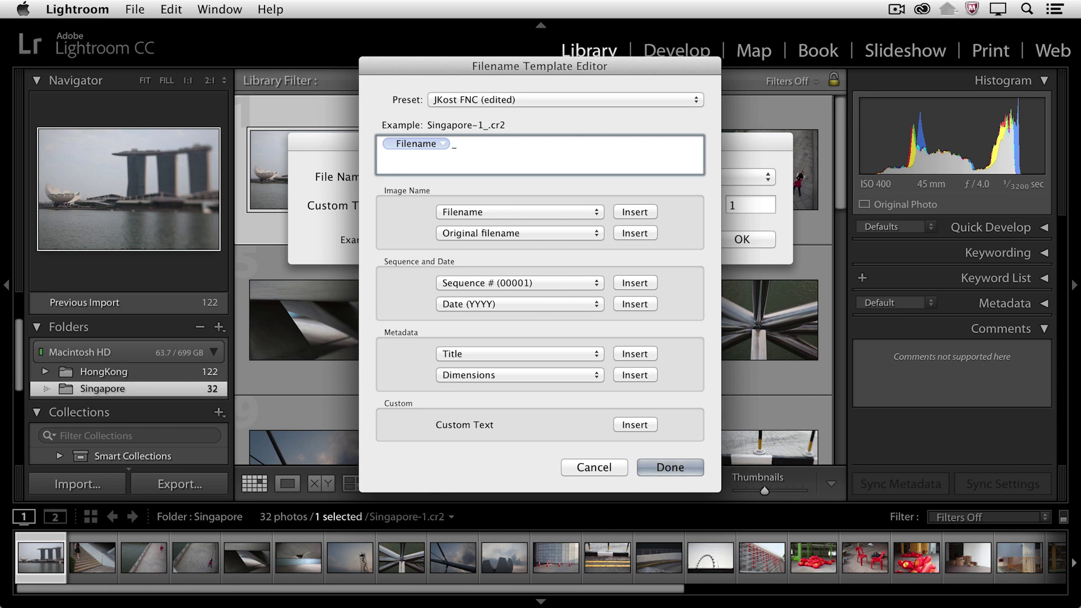
{"action": "type", "text": "ME"}
- Switch to the JKost FNC _LR preset and close the template editor
{"action": "left_click", "coordinate": [519, 104]}
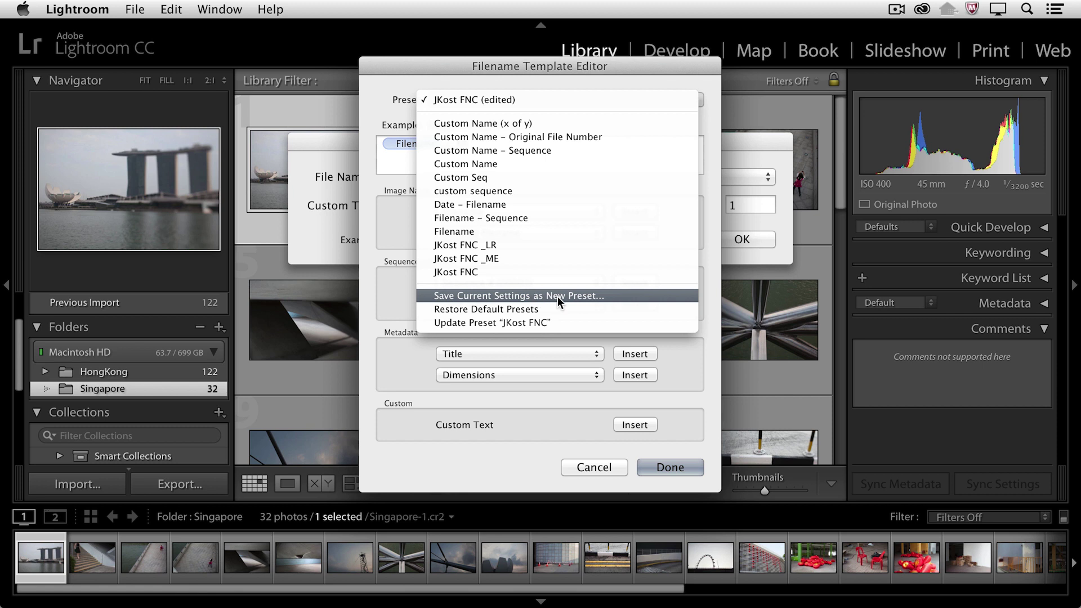
{"action": "left_click", "coordinate": [502, 245]}
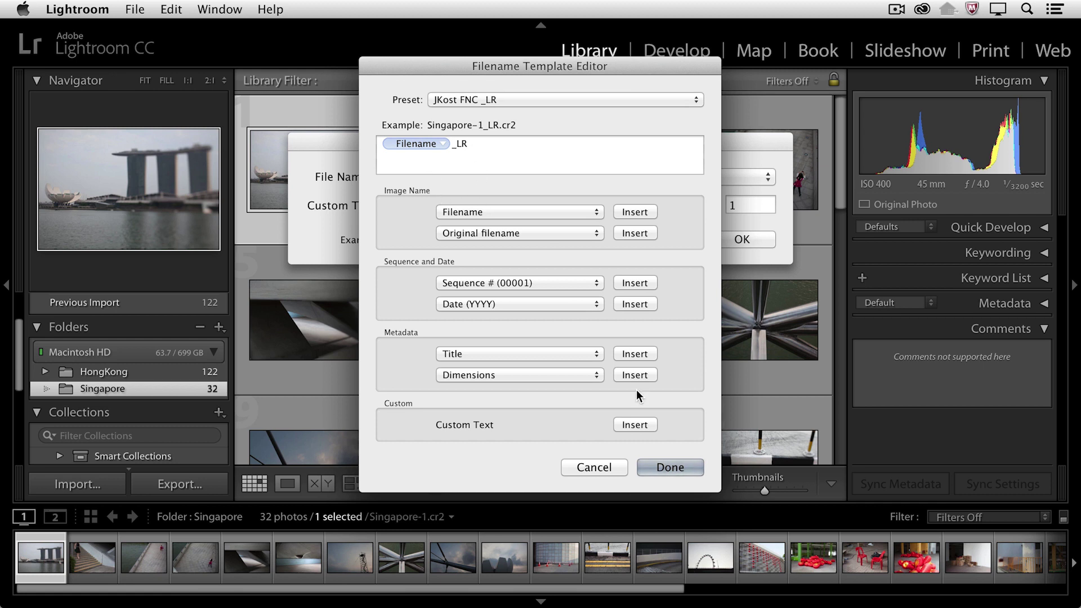
{"action": "left_click", "coordinate": [670, 467]}
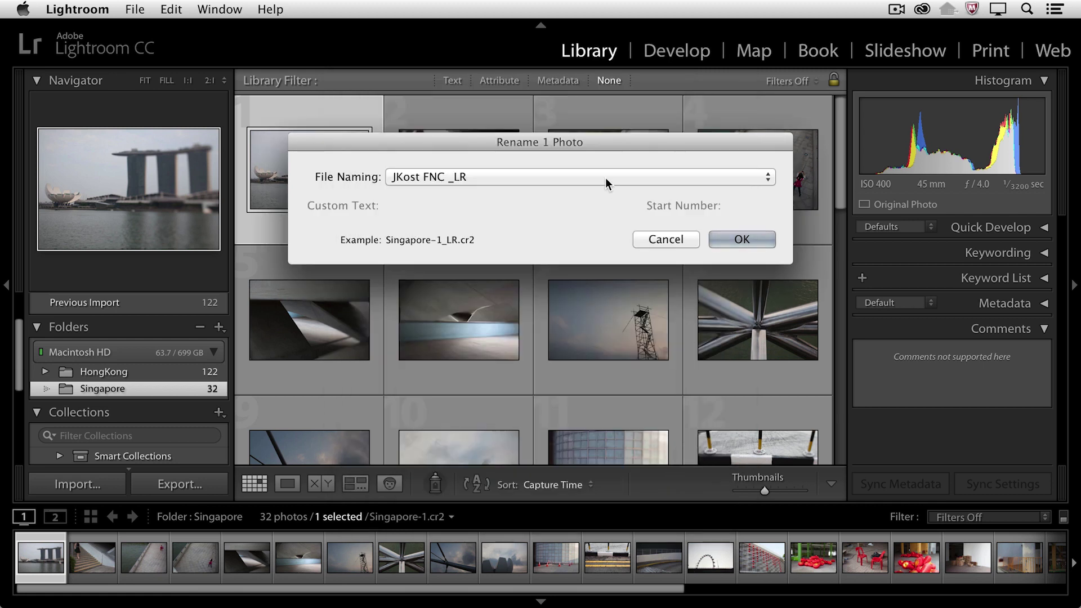
- Preview JKost FNC naming in Rename 1 Photo, then cancel so Singapore-1.cr2 stays unchanged
{"action": "left_click", "coordinate": [489, 175]}
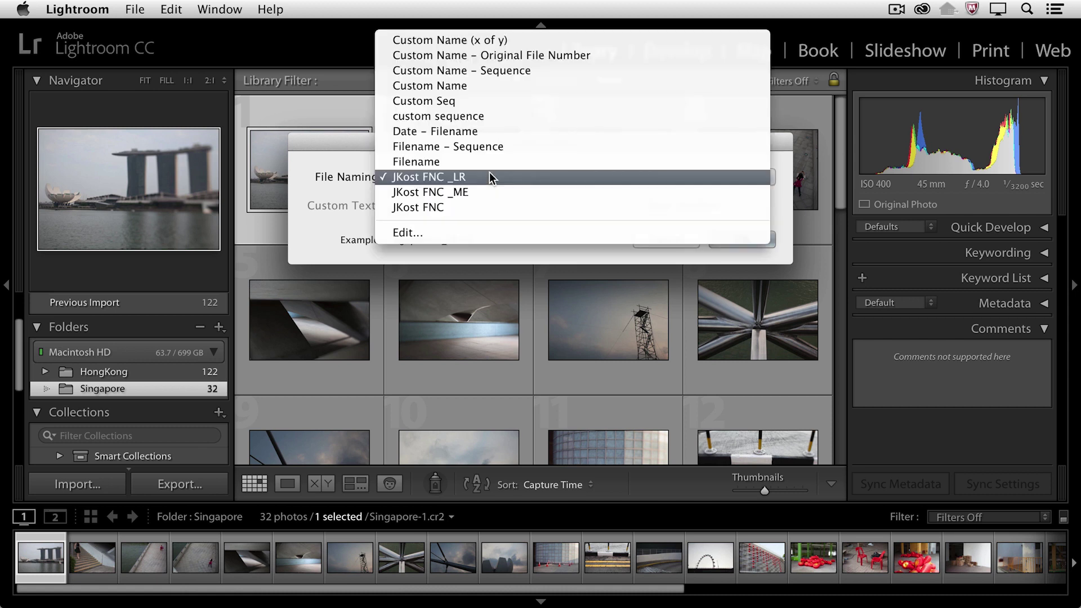
{"action": "left_click", "coordinate": [490, 208]}
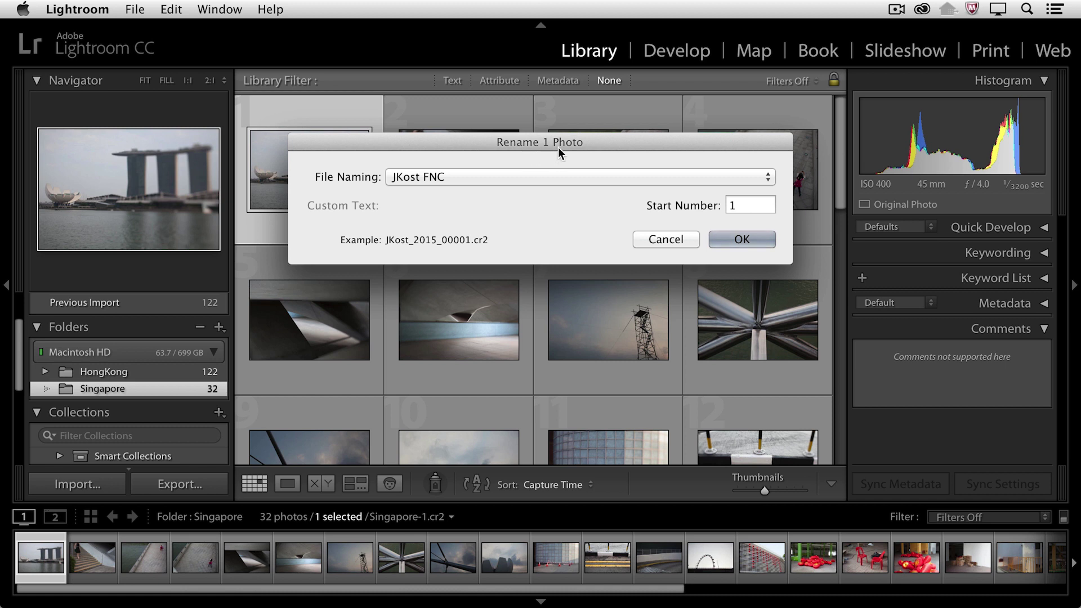
{"action": "left_click", "coordinate": [663, 239]}
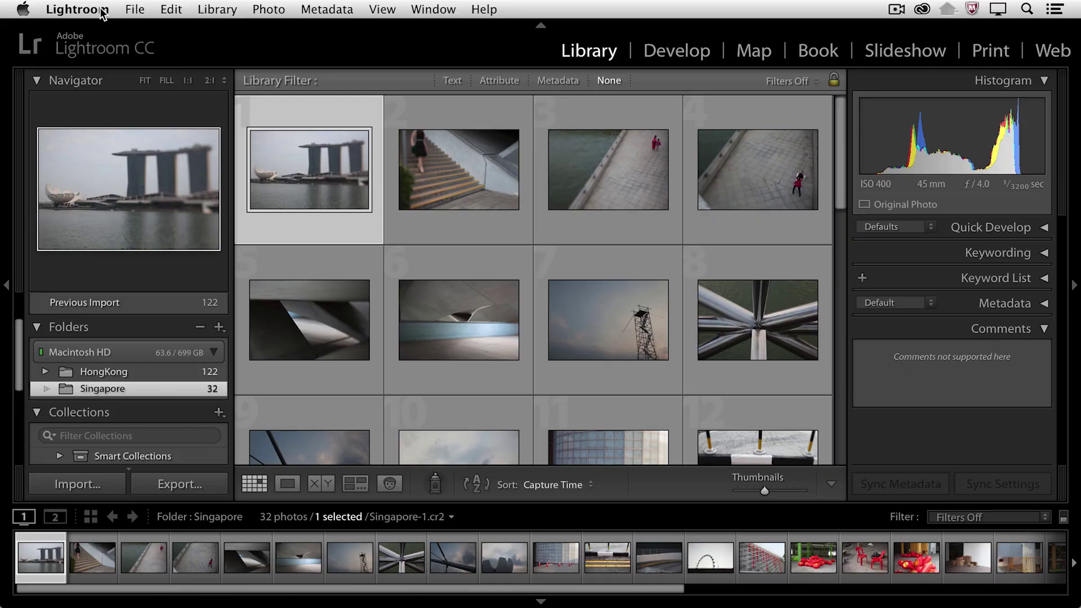
{"action": "left_click", "coordinate": [102, 12]}
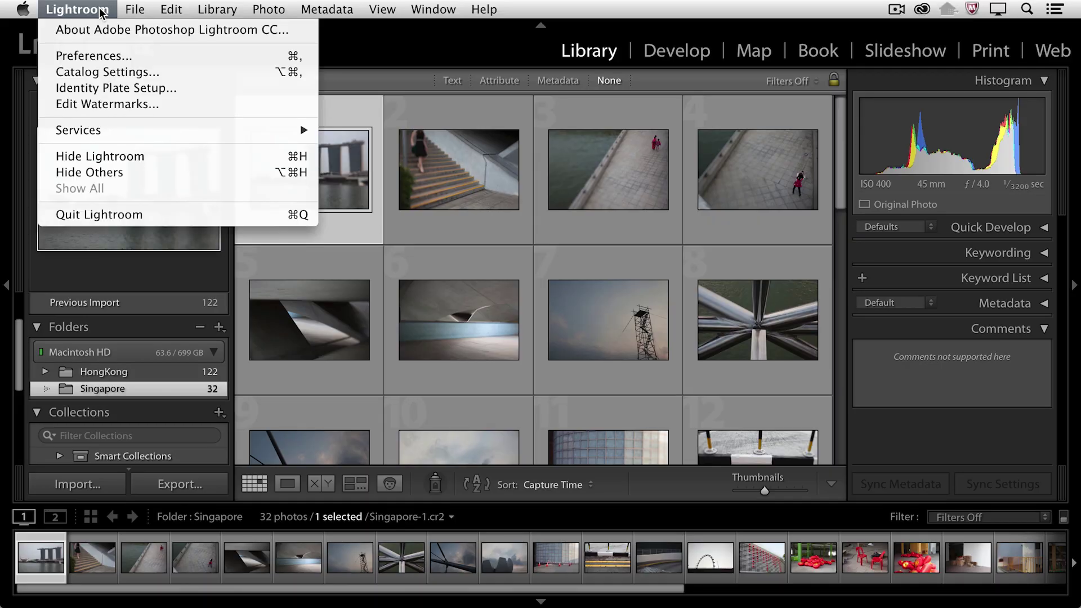
- Set the External Editing file naming template to JKost FNC _ME in Preferences
{"action": "left_click", "coordinate": [134, 57]}
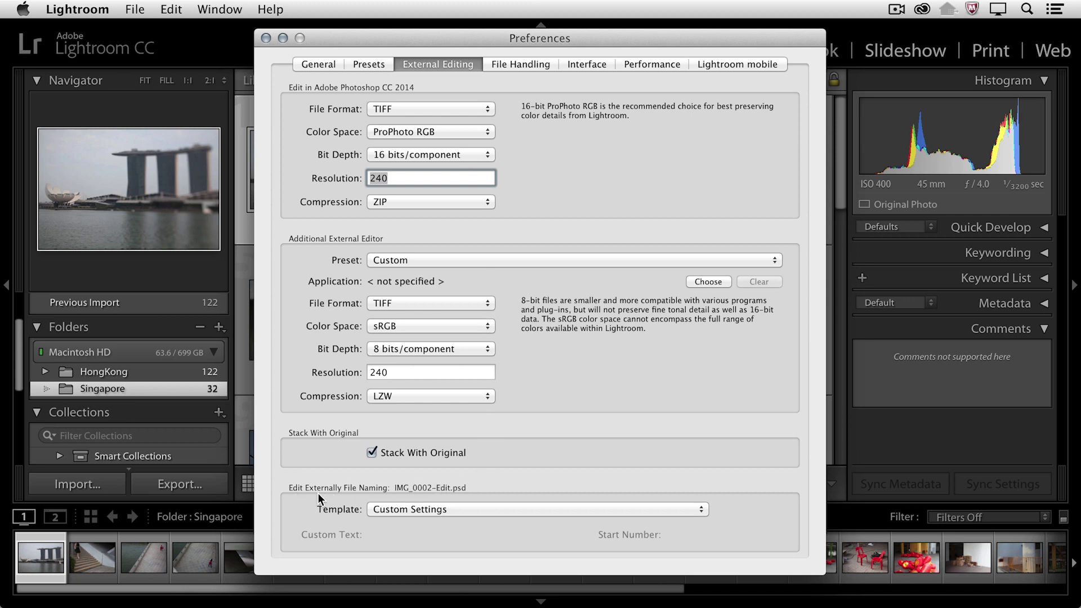
{"action": "left_click", "coordinate": [435, 507]}
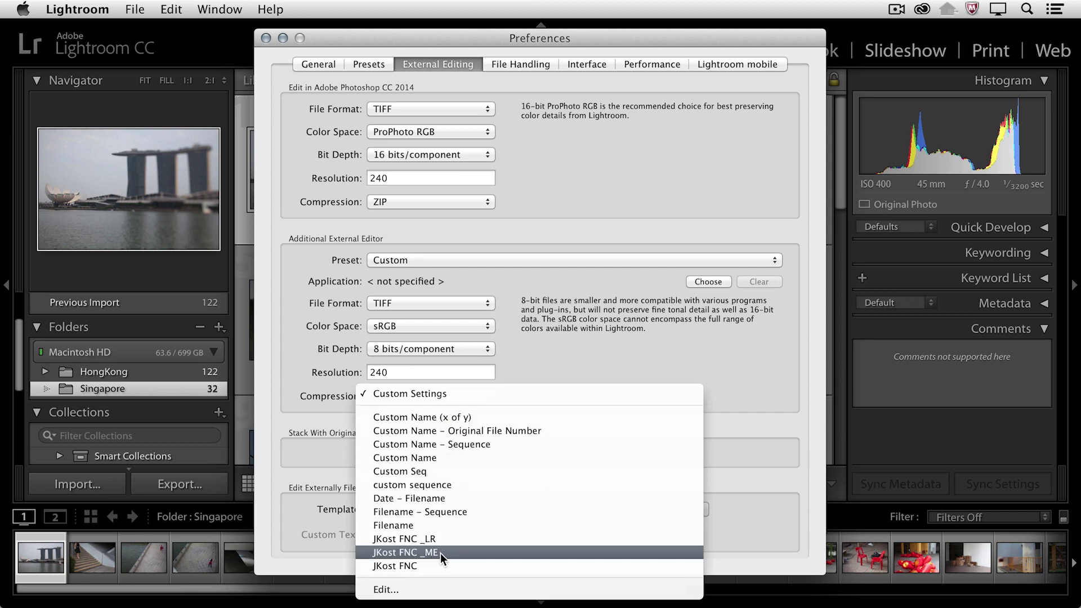
{"action": "left_click", "coordinate": [440, 552]}
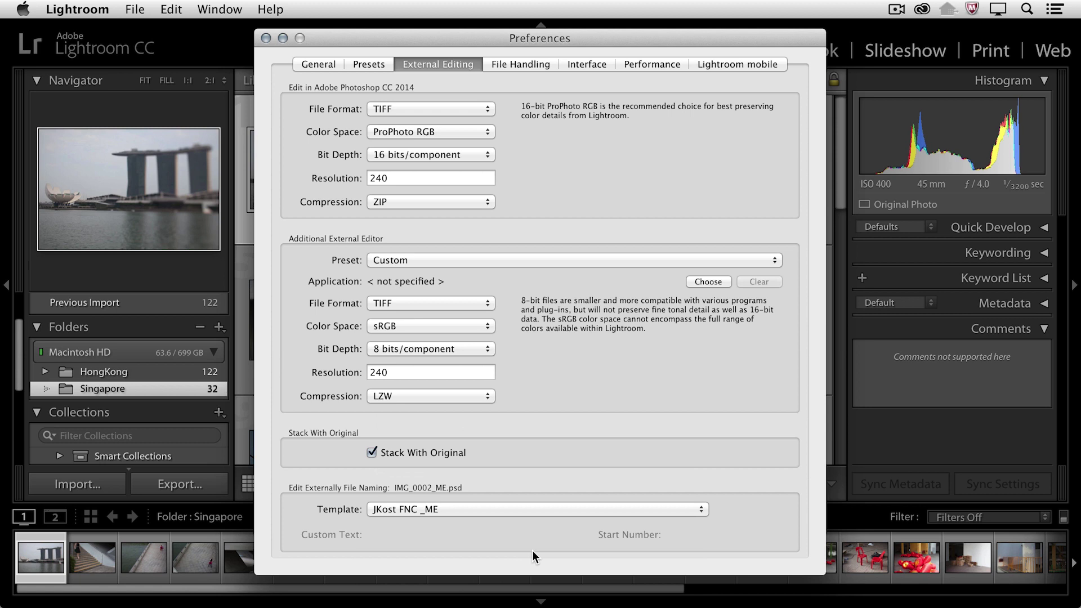
{"action": "left_click", "coordinate": [264, 38]}
- Send the first Singapore photo to Edit in Adobe Photoshop CC 2014
{"action": "right_click", "coordinate": [302, 165]}
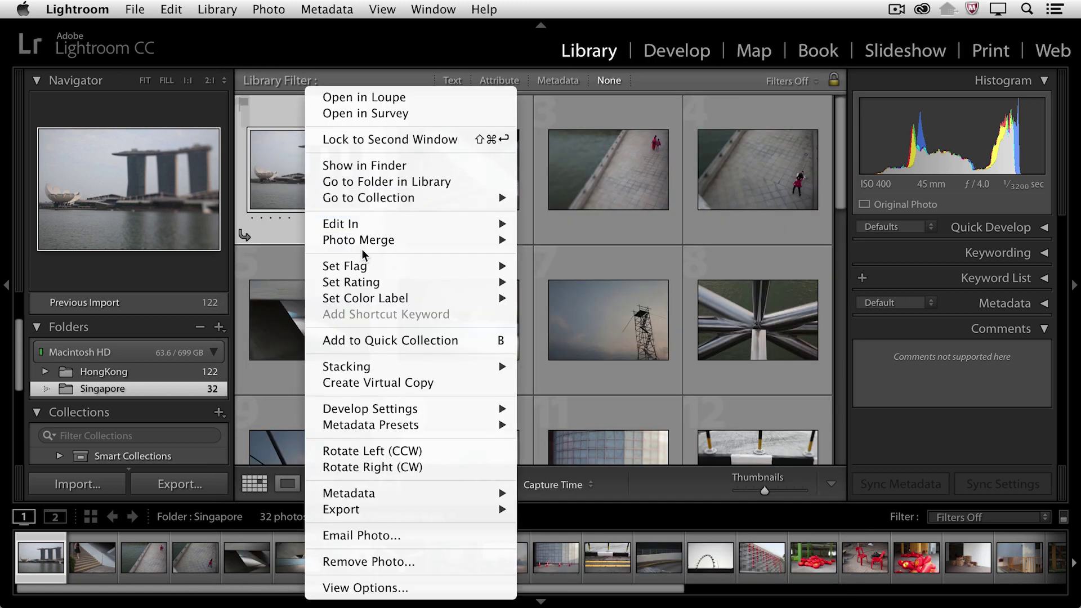
{"action": "mouse_move", "coordinate": [374, 224]}
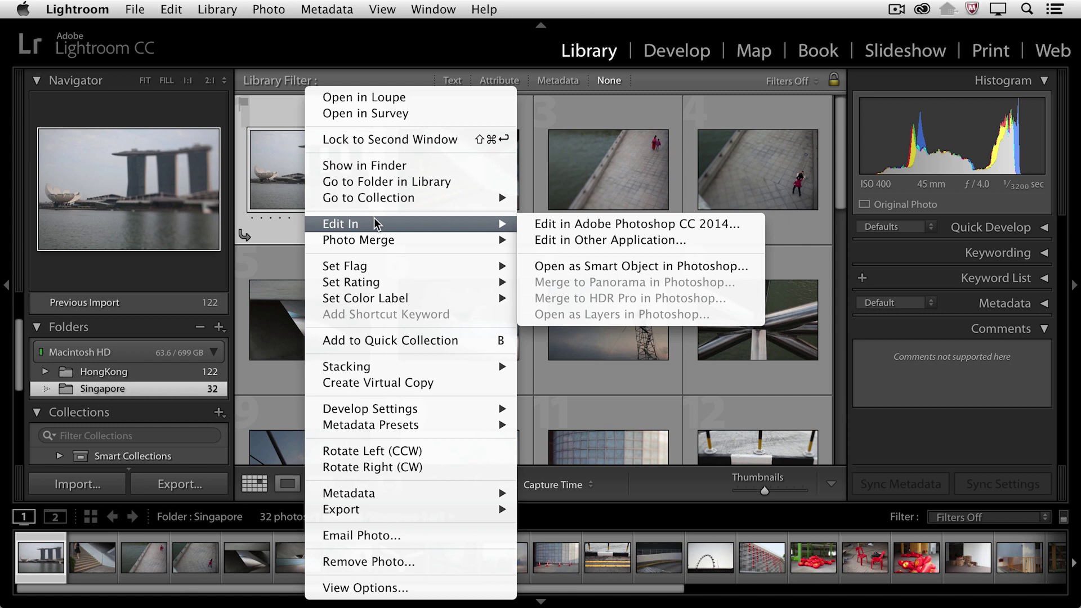
{"action": "left_click", "coordinate": [568, 223]}
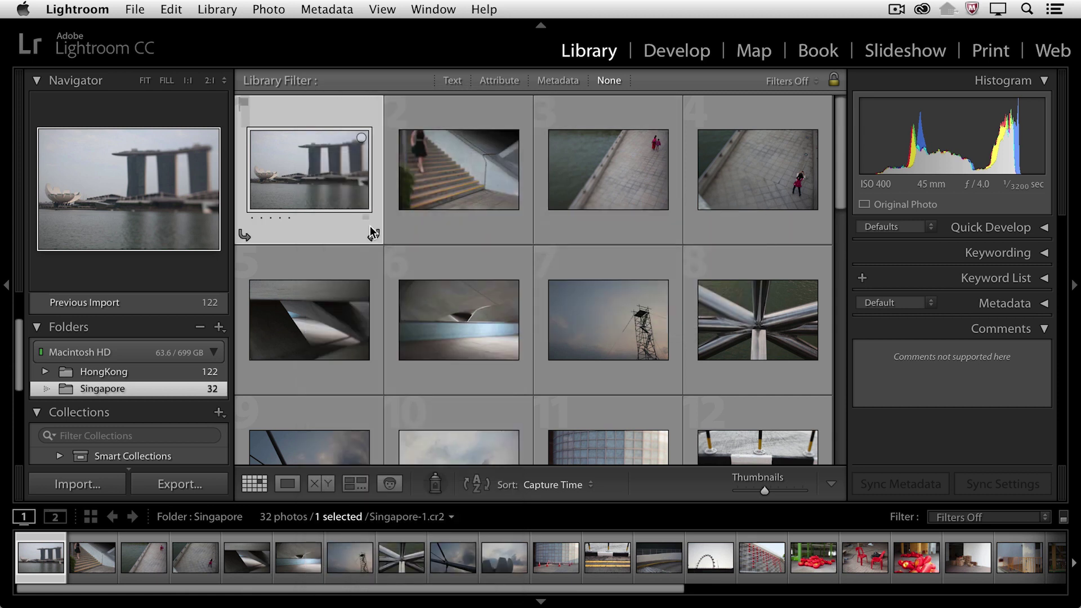
{"action": "left_click", "coordinate": [200, 485]}
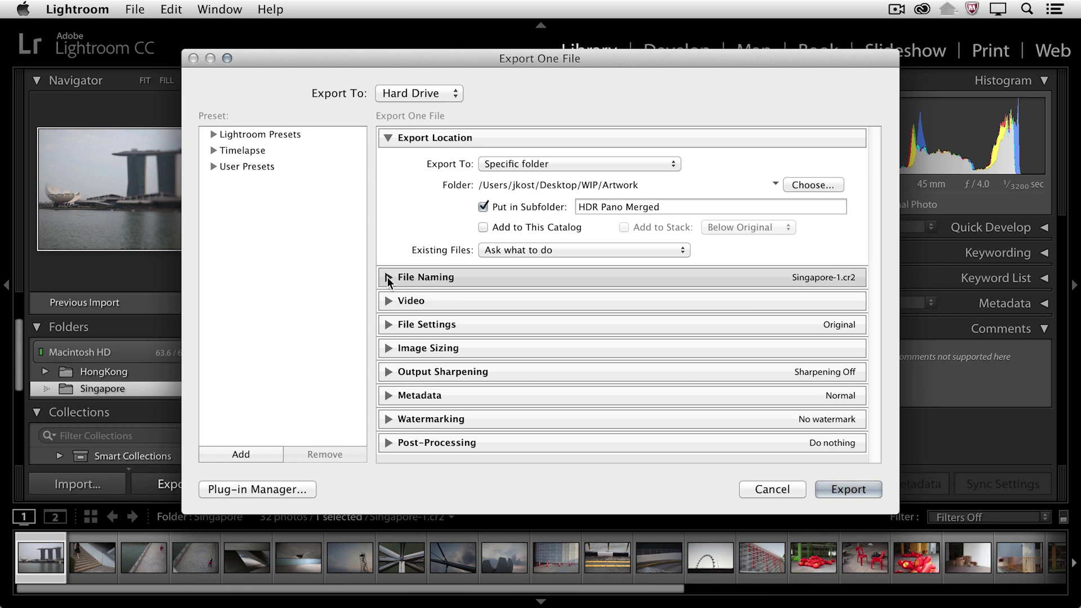
- Enable Rename To in the export File Naming section using the JKost FNC _LR template
{"action": "left_click", "coordinate": [387, 277]}
{"action": "left_click", "coordinate": [517, 303]}
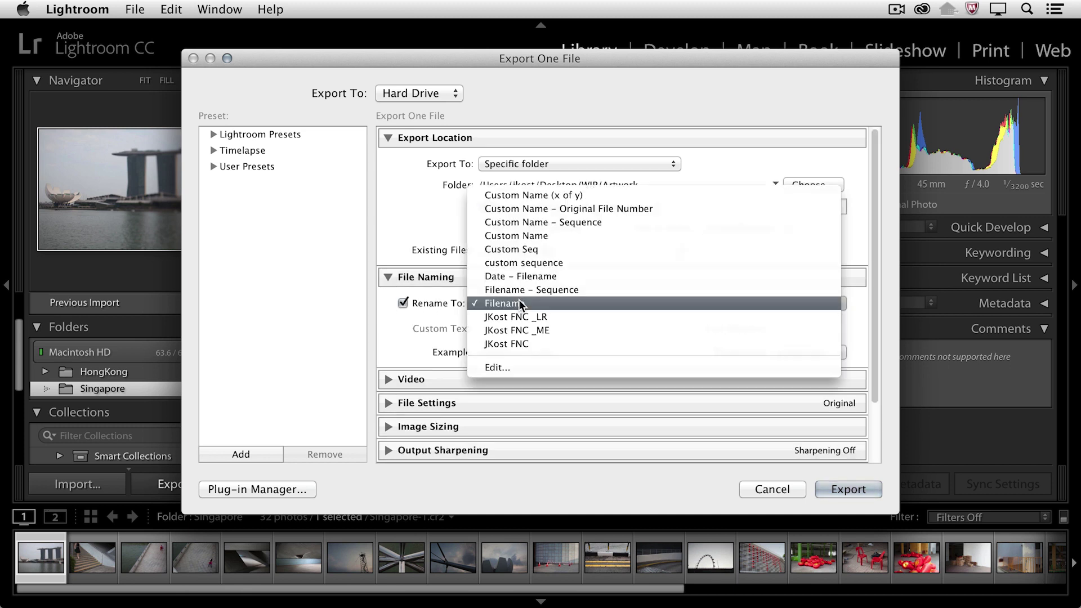
{"action": "left_click", "coordinate": [554, 316]}
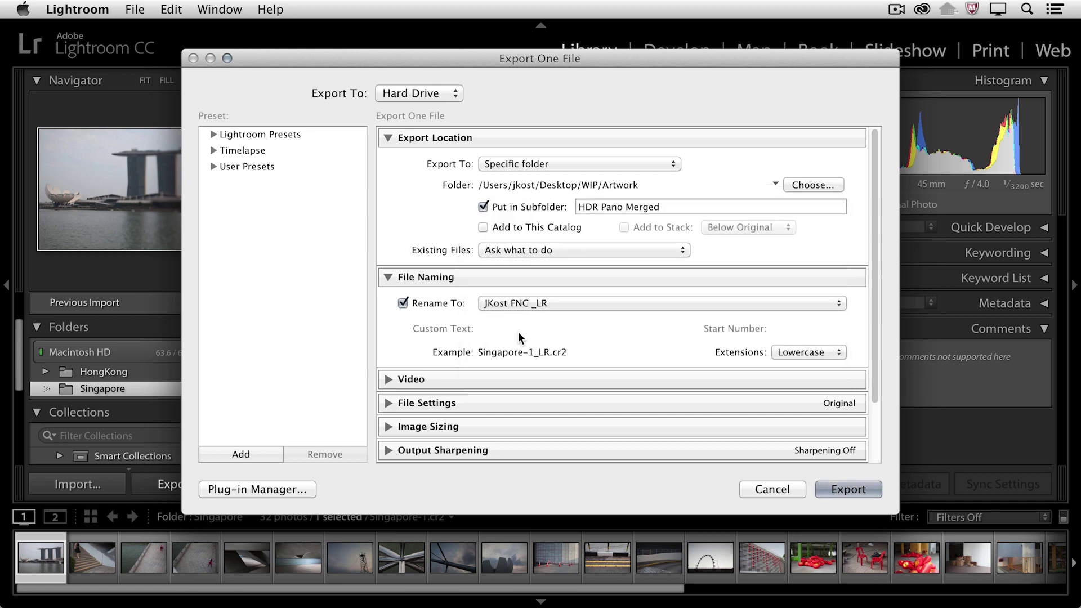
{"action": "scroll", "coordinate": [491, 343], "scroll_direction": "down", "scroll_amount": 3}
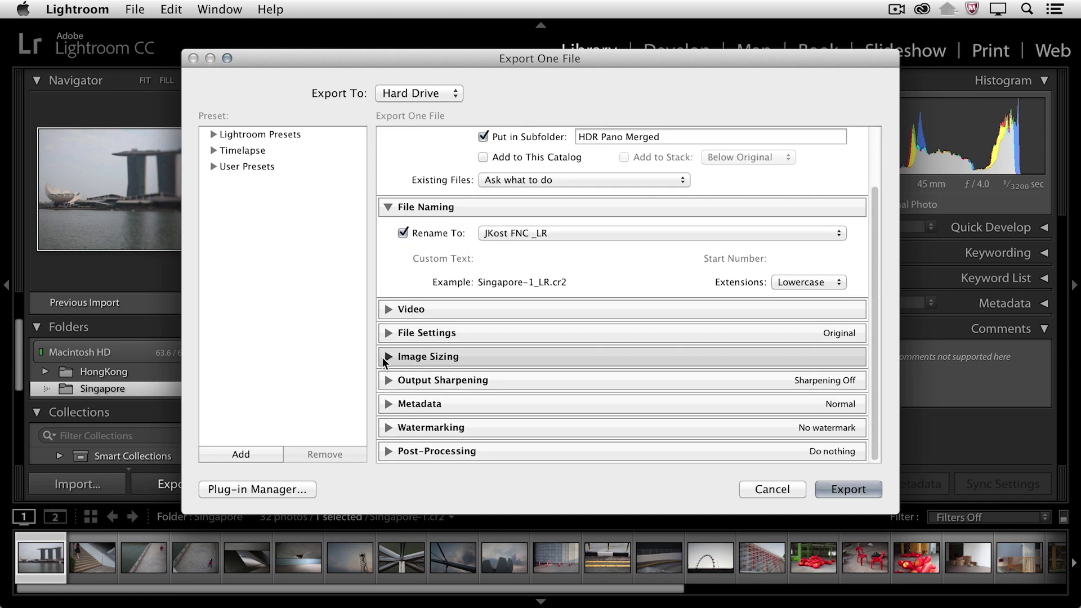